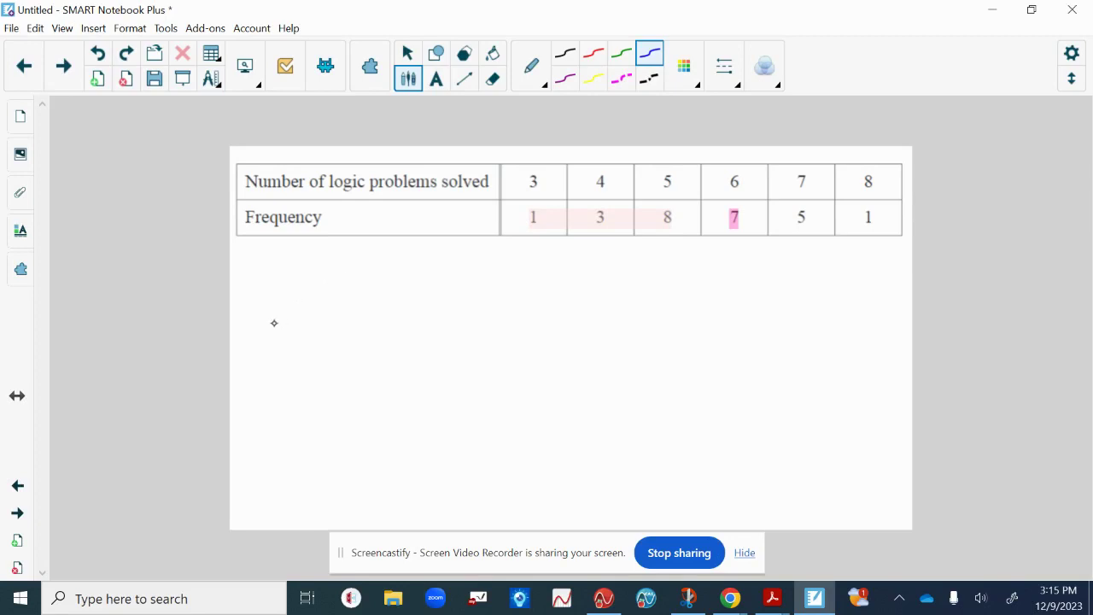
Write the values 3, 4, 4, 4 as a list below the table
mouse_move(312, 282)
left_mouse_down()
mouse_move(339, 282)
mouse_move(316, 314)
mouse_move(343, 331)
left_mouse_up()
left_click_drag(384, 277, 397, 298)
mouse_move(383, 283)
left_mouse_down()
mouse_move(383, 318)
mouse_move(406, 324)
left_mouse_up()
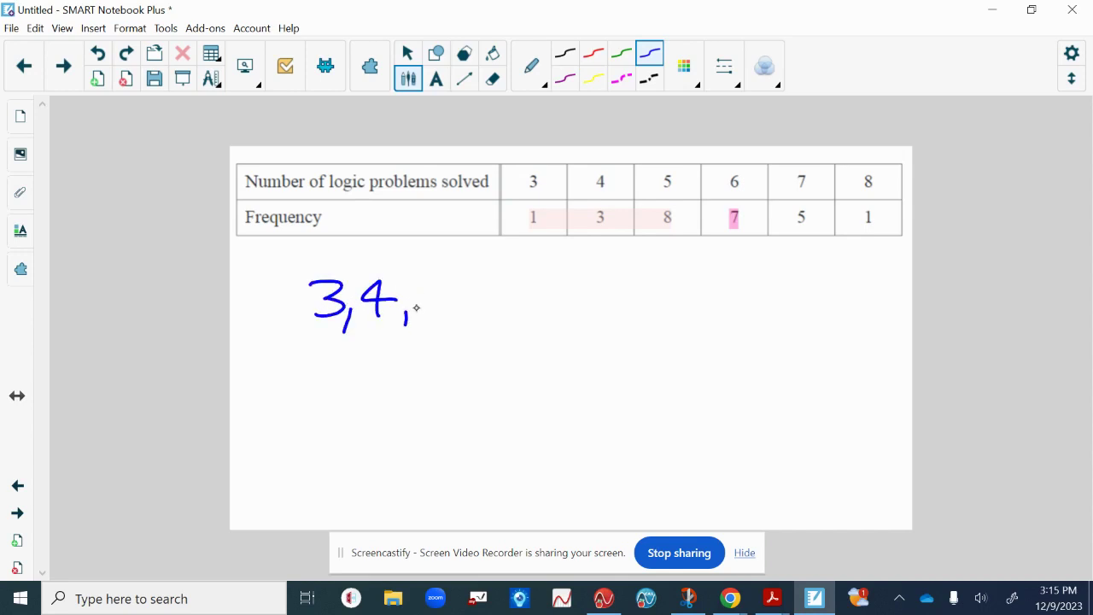
mouse_move(445, 275)
left_mouse_down()
mouse_move(462, 295)
mouse_move(443, 322)
left_mouse_up()
left_click_drag(471, 309, 468, 334)
mouse_move(506, 275)
left_mouse_down()
mouse_move(528, 297)
mouse_move(506, 315)
left_mouse_up()
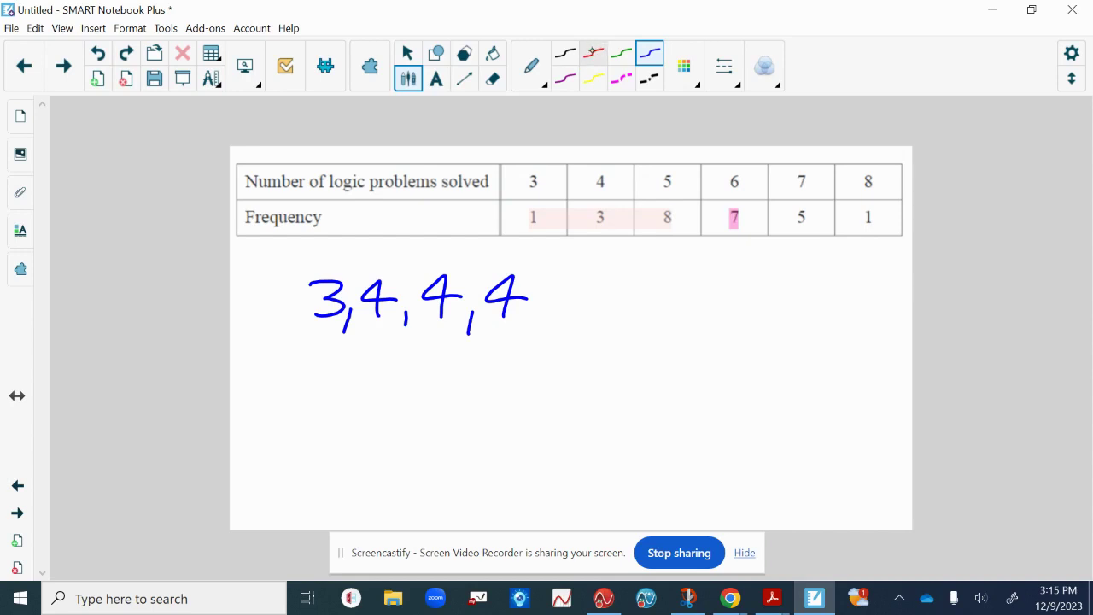
Circle the 3 and the 4s in the written list, then erase the list
mouse_move(328, 269)
left_mouse_down()
mouse_move(308, 337)
mouse_move(338, 275)
mouse_move(359, 340)
mouse_move(391, 275)
mouse_move(427, 259)
left_mouse_up()
left_click(431, 260)
left_click_drag(518, 260, 528, 275)
left_click(492, 79)
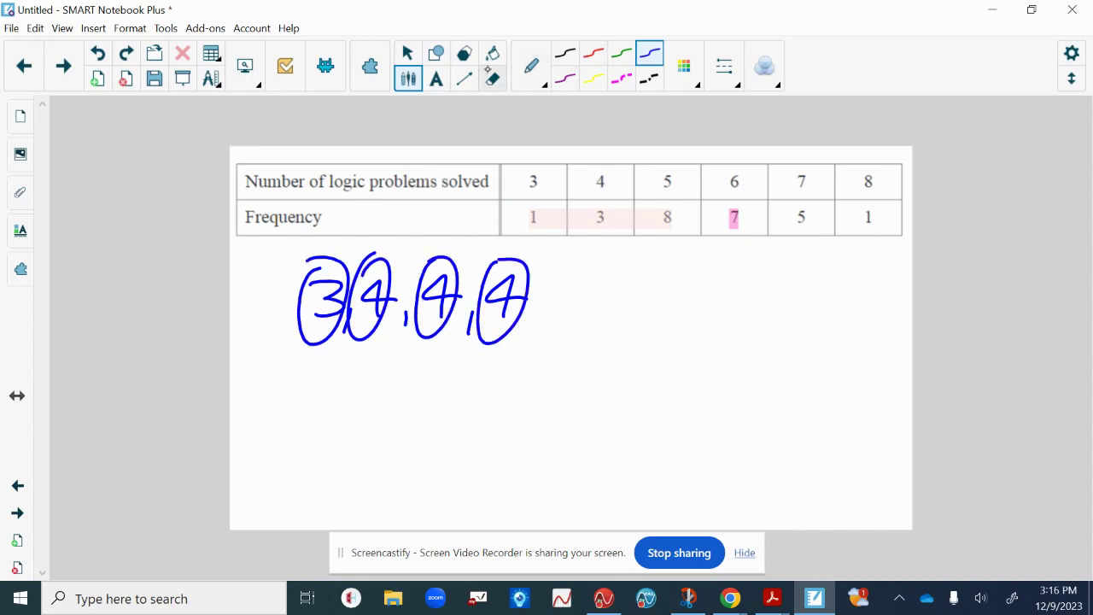
mouse_move(333, 307)
left_mouse_down()
mouse_move(281, 296)
mouse_move(378, 264)
mouse_move(433, 288)
mouse_move(448, 327)
mouse_move(507, 342)
mouse_move(467, 325)
left_mouse_up()
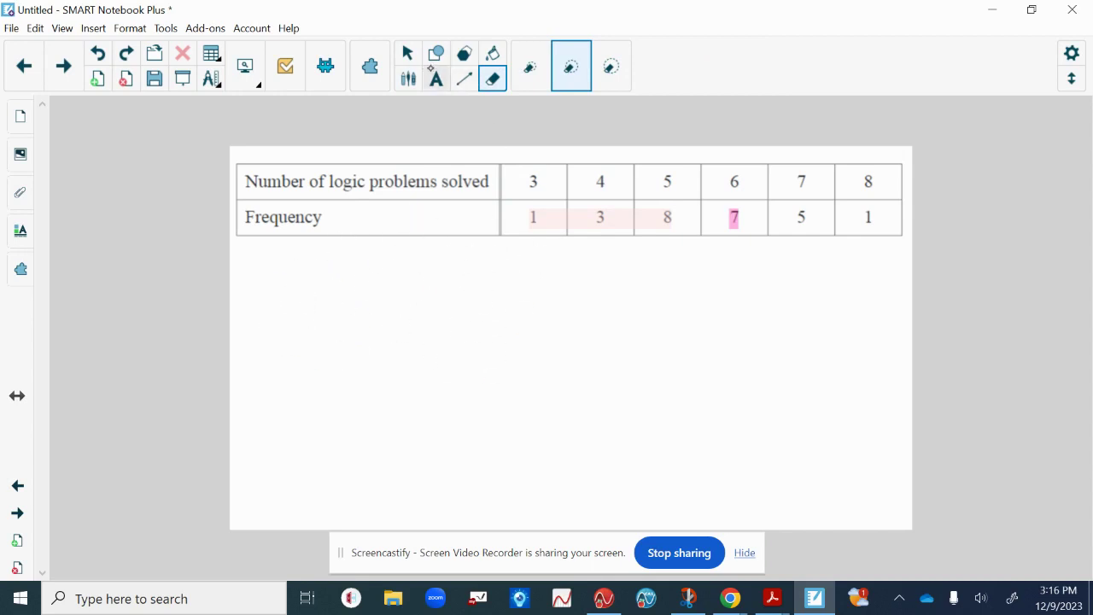
In blue ink, circle the frequency row and write n=25 below the table
left_click(409, 78)
mouse_move(512, 206)
left_mouse_down()
mouse_move(767, 195)
mouse_move(852, 198)
mouse_move(905, 217)
mouse_move(824, 244)
mouse_move(660, 253)
mouse_move(543, 247)
mouse_move(529, 203)
left_mouse_up()
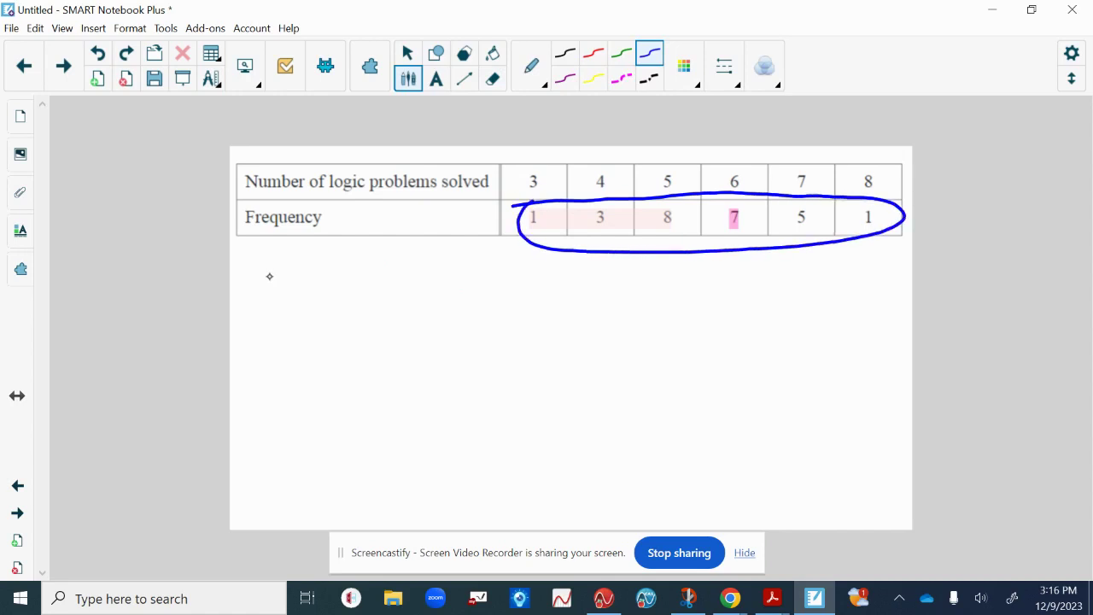
mouse_move(267, 274)
left_mouse_down()
mouse_move(282, 289)
mouse_move(301, 273)
mouse_move(311, 280)
left_mouse_up()
mouse_move(319, 268)
left_mouse_down()
mouse_move(338, 290)
mouse_move(345, 271)
mouse_move(346, 291)
left_mouse_up()
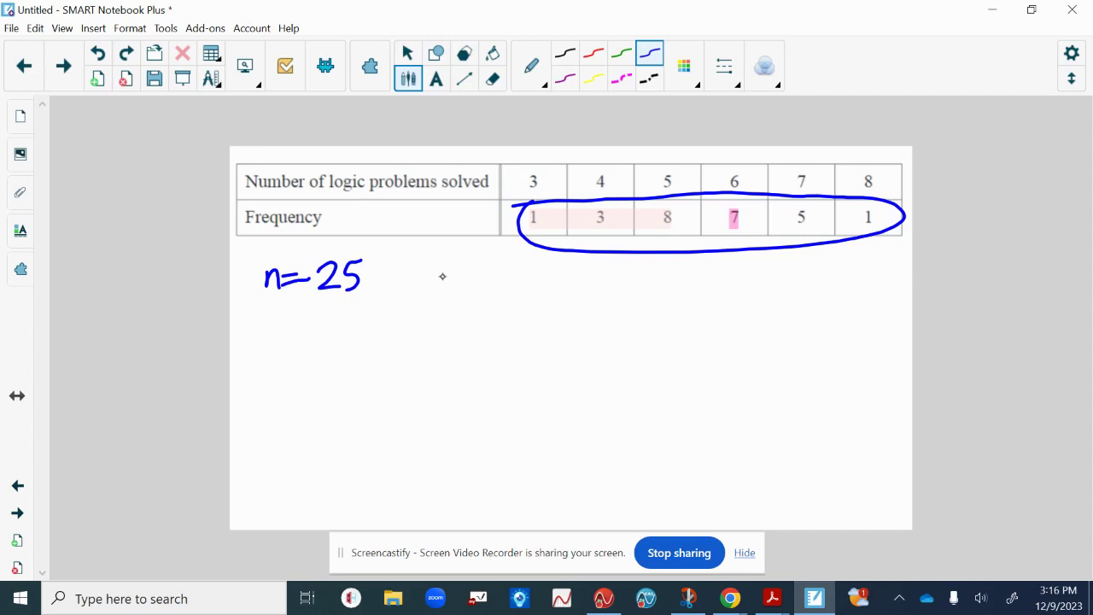
Write the median position fraction (n+1)/2 = beside n=25
left_click_drag(440, 274, 458, 294)
mouse_move(469, 270)
left_mouse_down()
mouse_move(470, 290)
mouse_move(478, 278)
left_mouse_up()
left_click_drag(488, 264, 494, 290)
mouse_move(439, 300)
left_mouse_down()
mouse_move(474, 298)
mouse_move(459, 306)
mouse_move(540, 285)
left_mouse_up()
left_click_drag(513, 297, 579, 299)
left_click_drag(602, 273, 588, 289)
mouse_move(552, 305)
left_mouse_down()
mouse_move(606, 300)
mouse_move(596, 330)
left_mouse_up()
Complete it as 26/2 = 13th, then erase the median working, keeping n=25
left_click_drag(621, 295, 640, 292)
mouse_move(623, 304)
left_mouse_down()
mouse_move(649, 290)
mouse_move(657, 316)
left_mouse_up()
mouse_move(672, 287)
left_mouse_down()
mouse_move(690, 283)
mouse_move(674, 313)
left_mouse_up()
left_click_drag(700, 268, 711, 288)
left_click_drag(711, 280, 728, 287)
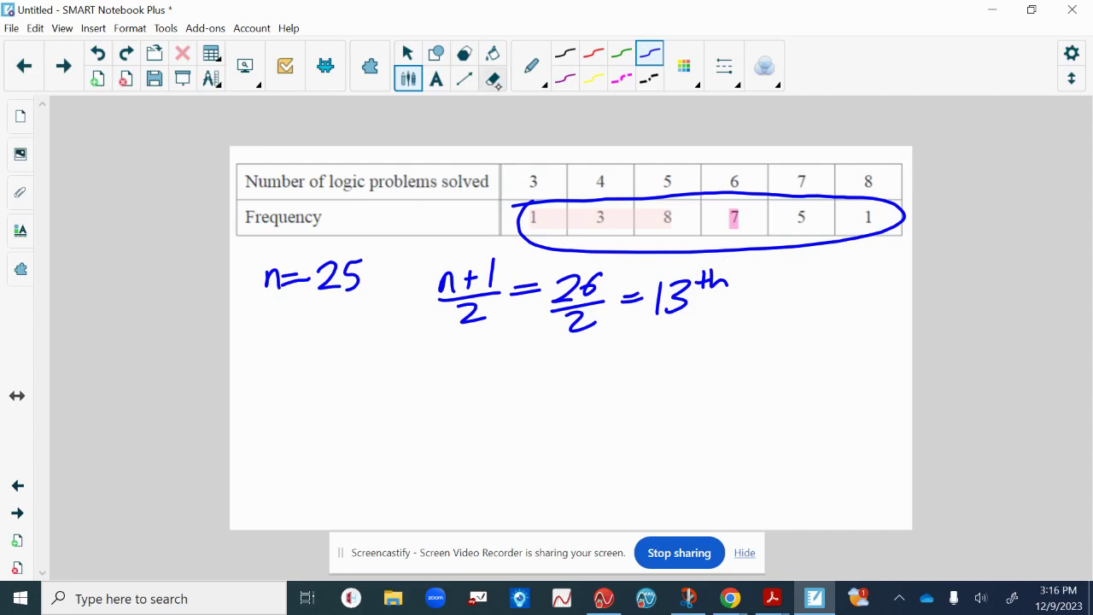
left_click(492, 79)
mouse_move(456, 313)
left_mouse_down()
mouse_move(487, 310)
mouse_move(442, 302)
mouse_move(502, 255)
mouse_move(528, 250)
mouse_move(538, 212)
mouse_move(756, 195)
mouse_move(896, 206)
mouse_move(897, 231)
mouse_move(720, 252)
mouse_move(792, 240)
mouse_move(679, 229)
mouse_move(531, 330)
mouse_move(614, 343)
left_mouse_up()
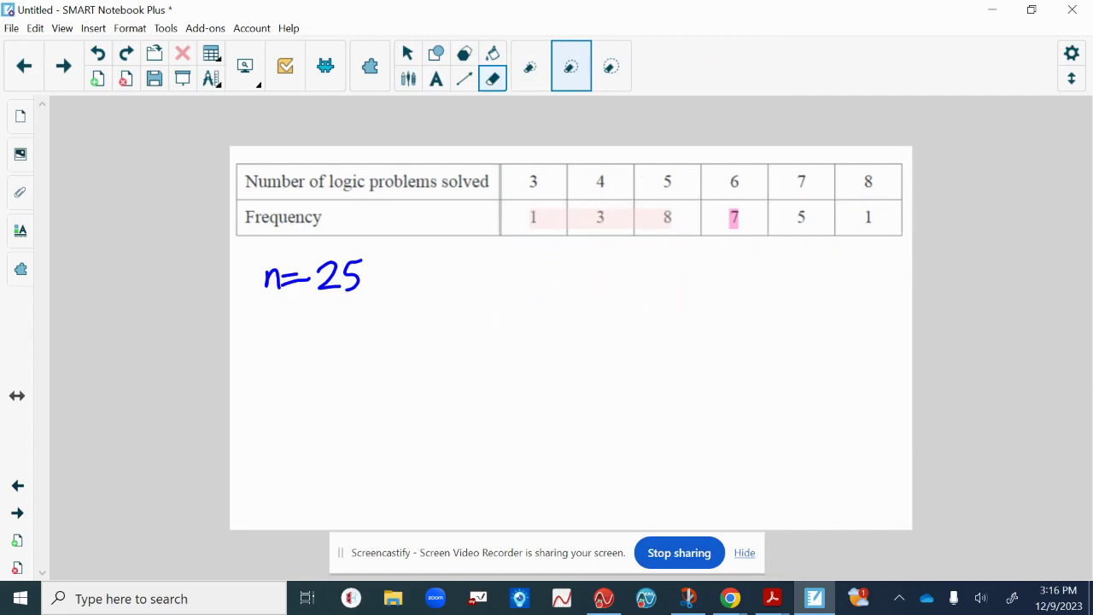
Write the C.F label and cumulative frequencies 1, 4, 12, 19 under the table columns
left_click(409, 79)
mouse_move(450, 239)
left_mouse_down()
mouse_move(451, 263)
mouse_move(471, 263)
mouse_move(491, 238)
left_mouse_up()
left_click(463, 258)
left_click_drag(470, 251, 538, 260)
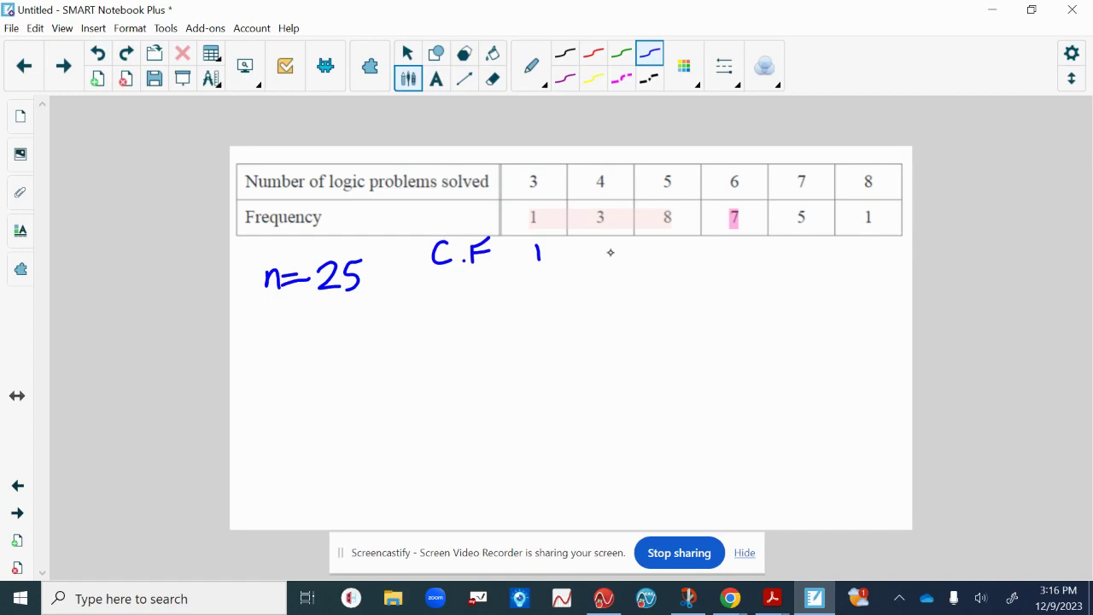
left_click_drag(604, 247, 617, 259)
left_click_drag(608, 250, 608, 267)
mouse_move(657, 243)
left_mouse_down()
mouse_move(659, 264)
mouse_move(684, 262)
left_mouse_up()
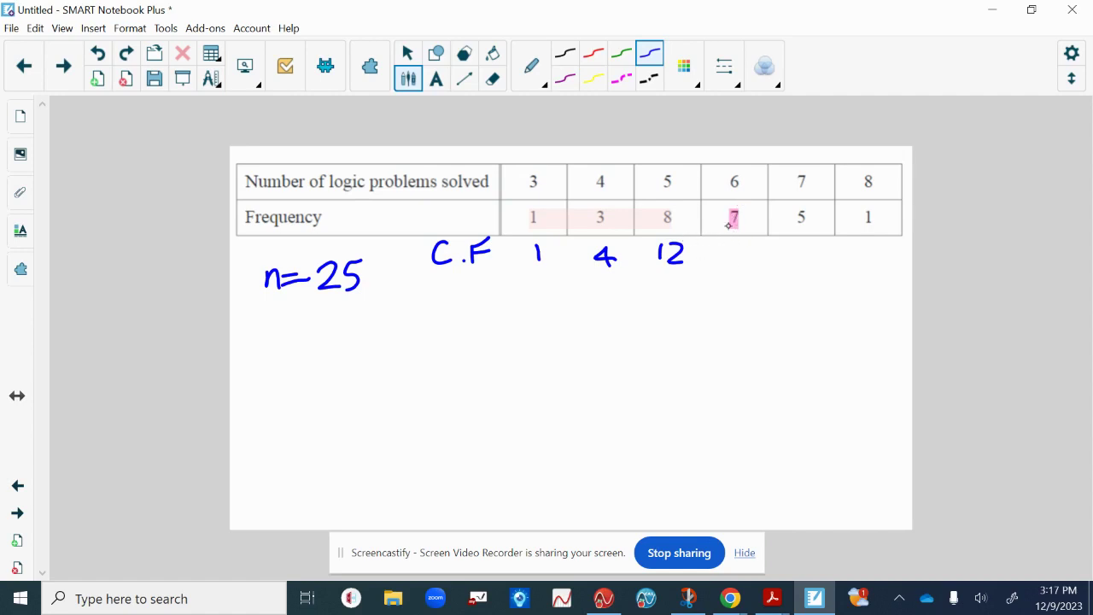
left_click_drag(728, 240, 727, 267)
mouse_move(745, 241)
left_mouse_down()
mouse_move(741, 264)
mouse_move(823, 261)
mouse_move(816, 272)
mouse_move(871, 266)
mouse_move(876, 254)
mouse_move(873, 270)
left_mouse_up()
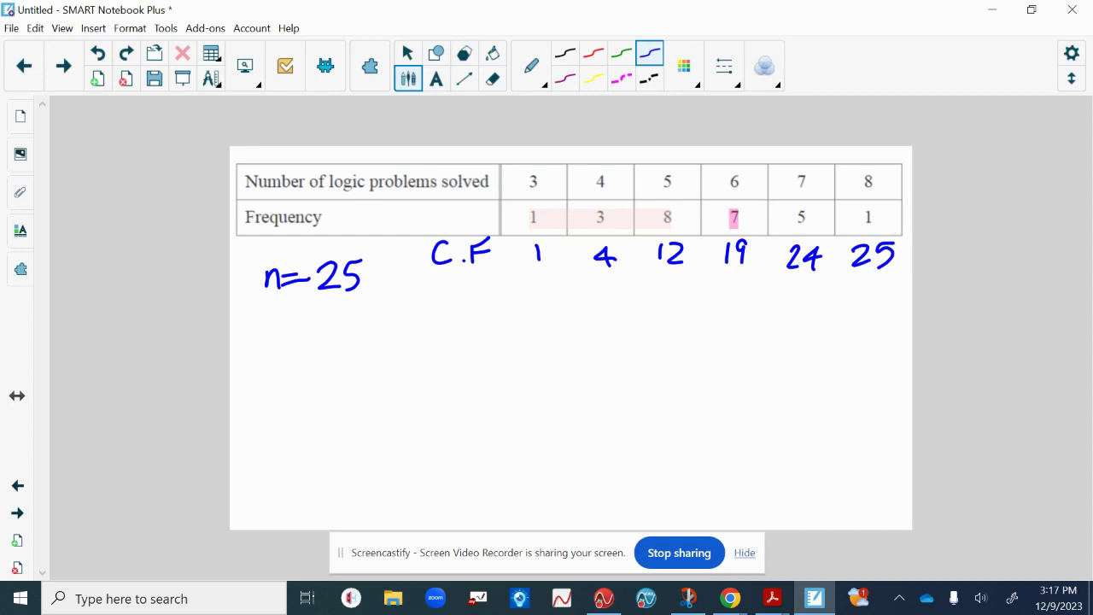
In green, circle the 5 and 6 in the table header, then erase those circles
left_click(616, 50)
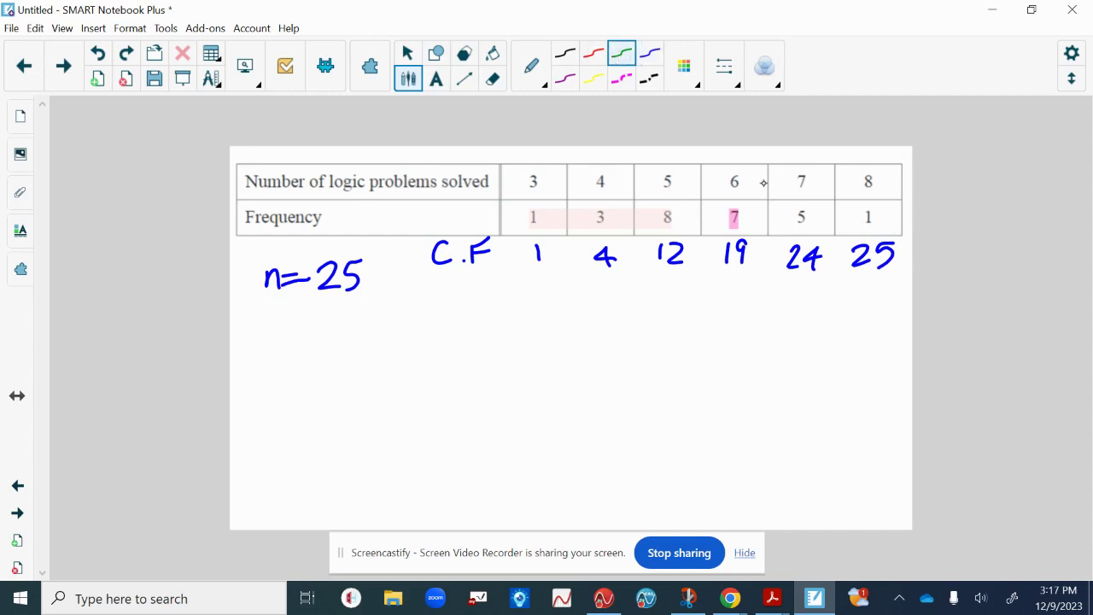
mouse_move(748, 171)
left_mouse_down()
mouse_move(733, 203)
mouse_move(752, 174)
left_mouse_up()
left_click_drag(668, 171, 668, 161)
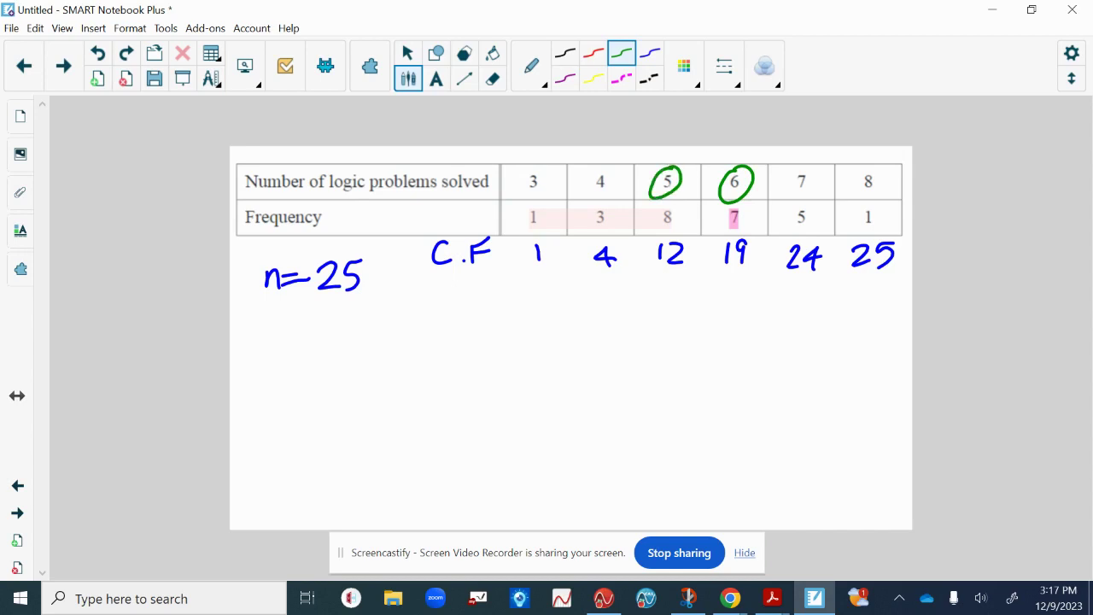
left_click(492, 79)
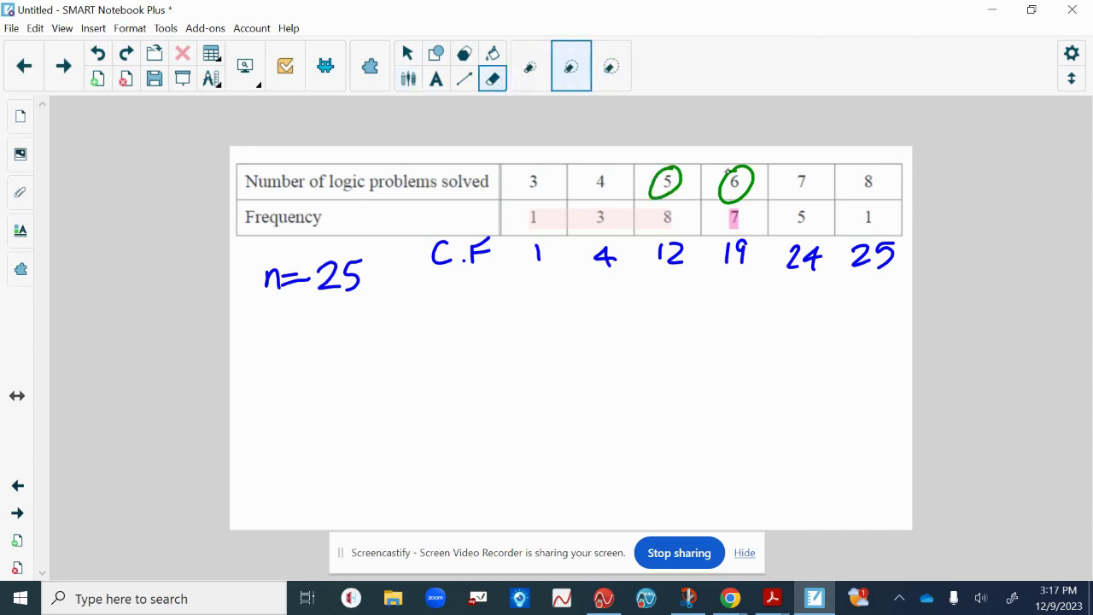
mouse_move(713, 166)
left_mouse_down()
mouse_move(681, 174)
mouse_move(757, 191)
left_mouse_up()
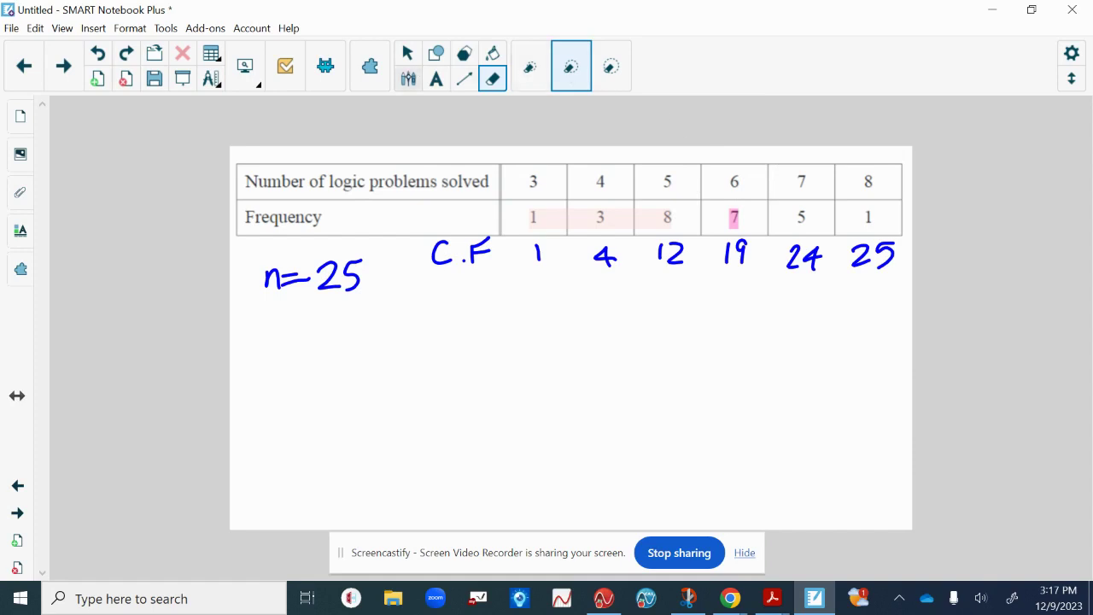
left_click(409, 79)
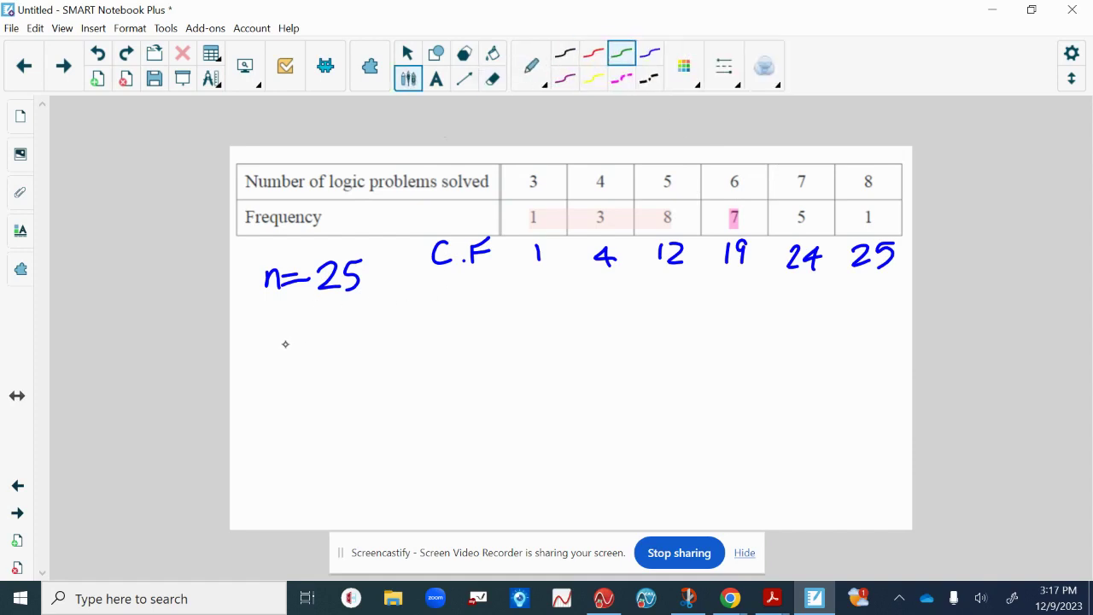
Write (n+1)/4 = 26/4 = 6.5th in green under n=25 and circle header values 4 and 5
mouse_move(284, 342)
left_mouse_down()
mouse_move(321, 359)
mouse_move(297, 403)
left_mouse_up()
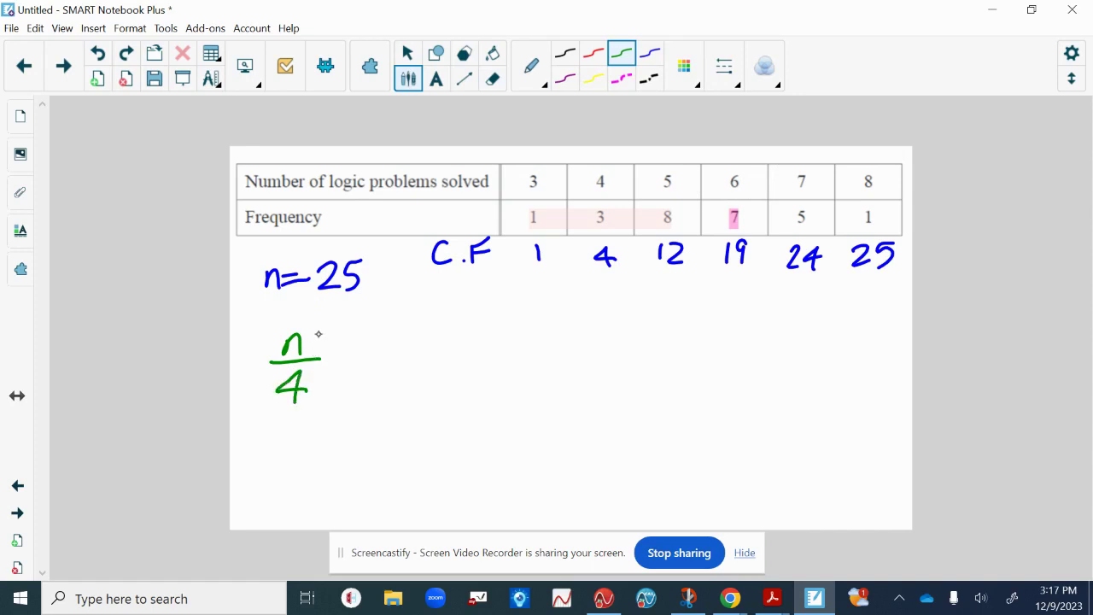
left_click_drag(315, 331, 316, 354)
mouse_move(305, 343)
left_mouse_down()
mouse_move(332, 341)
mouse_move(343, 357)
mouse_move(386, 347)
mouse_move(390, 360)
mouse_move(425, 358)
left_mouse_up()
mouse_move(435, 330)
left_mouse_down()
mouse_move(424, 347)
mouse_move(453, 358)
mouse_move(426, 402)
left_mouse_up()
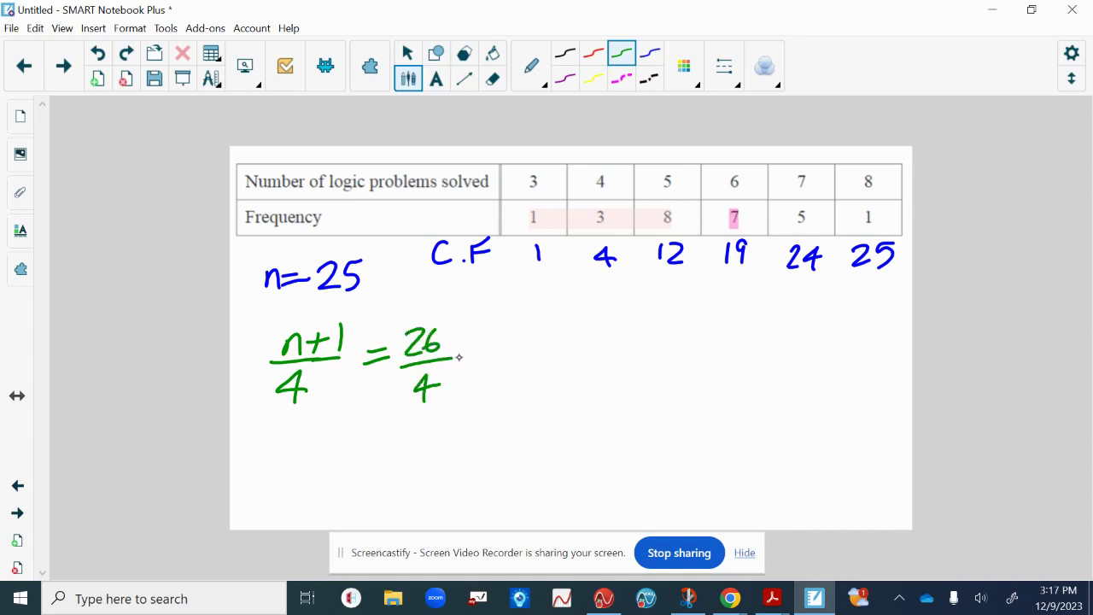
left_click_drag(462, 358, 478, 357)
left_click_drag(463, 367, 505, 360)
mouse_move(527, 339)
left_mouse_down()
mouse_move(521, 371)
mouse_move(557, 346)
left_mouse_up()
left_click(520, 369)
left_click_drag(551, 339, 578, 350)
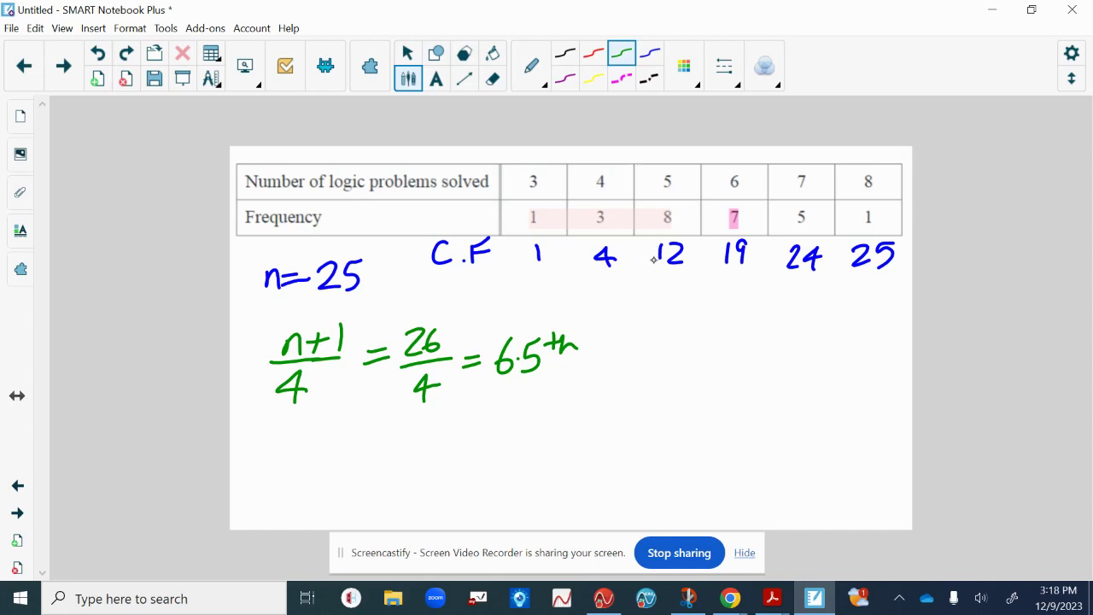
left_click_drag(609, 170, 600, 172)
left_click_drag(671, 171, 675, 164)
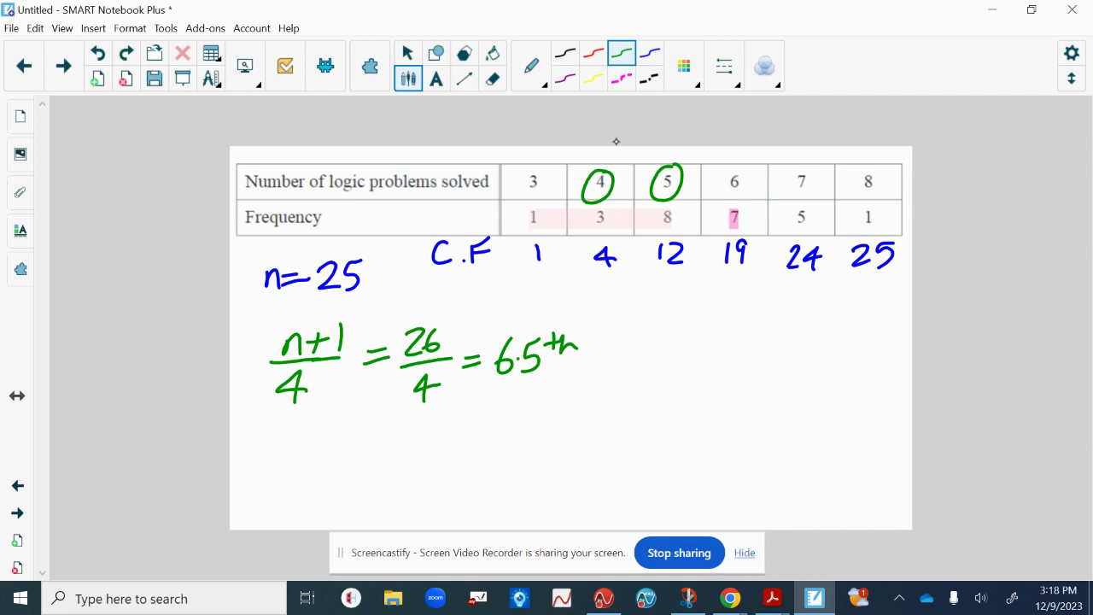
In purple, write the ordered data values 3 4 4 4 followed by a run of 5s
left_click(567, 80)
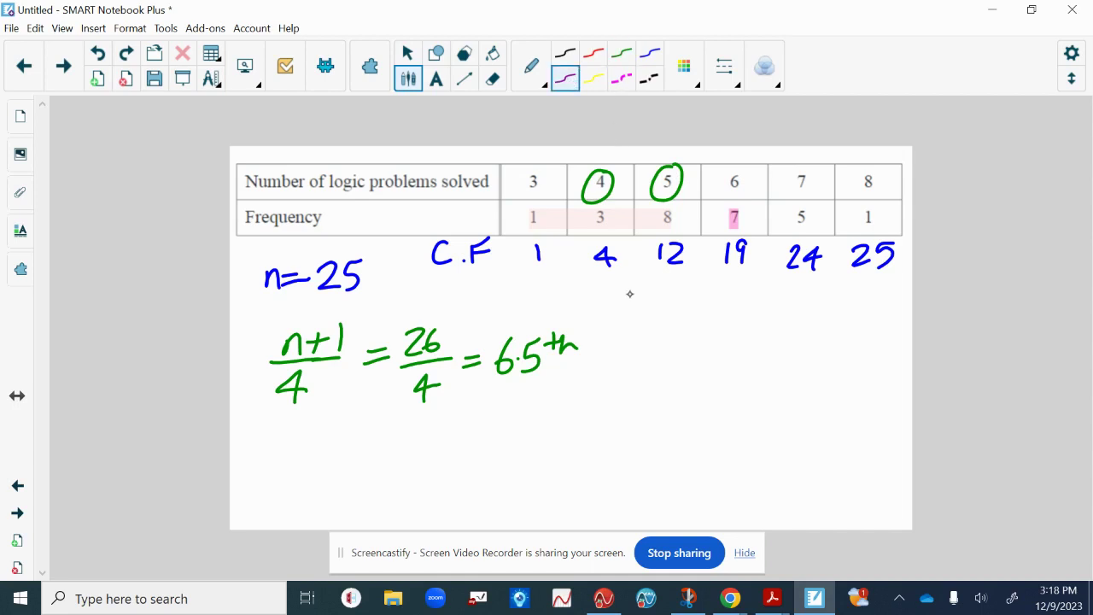
mouse_move(621, 313)
left_mouse_down()
mouse_move(627, 334)
mouse_move(665, 326)
mouse_move(661, 340)
mouse_move(718, 334)
mouse_move(749, 305)
mouse_move(740, 333)
left_mouse_up()
mouse_move(767, 303)
left_mouse_down()
mouse_move(776, 299)
mouse_move(763, 334)
left_mouse_up()
mouse_move(780, 304)
left_mouse_down()
mouse_move(789, 300)
mouse_move(776, 331)
mouse_move(814, 298)
mouse_move(798, 335)
mouse_move(834, 299)
left_mouse_up()
mouse_move(816, 306)
left_mouse_down()
mouse_move(820, 332)
mouse_move(854, 296)
mouse_move(842, 331)
mouse_move(856, 331)
left_mouse_up()
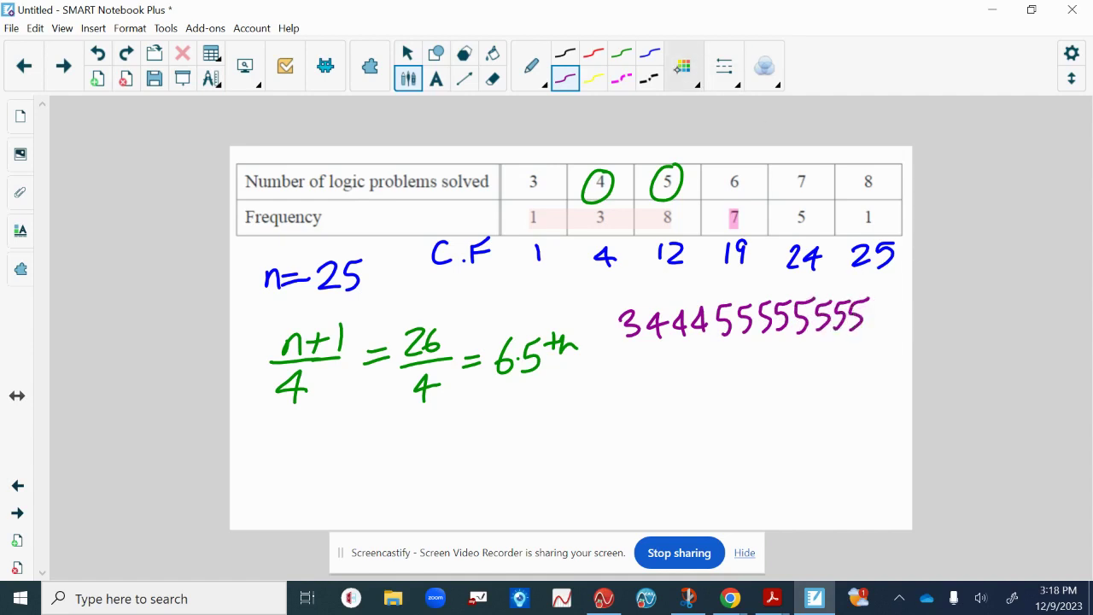
In green, dot under each value to count, then circle the 6th and 7th values
left_click(621, 53)
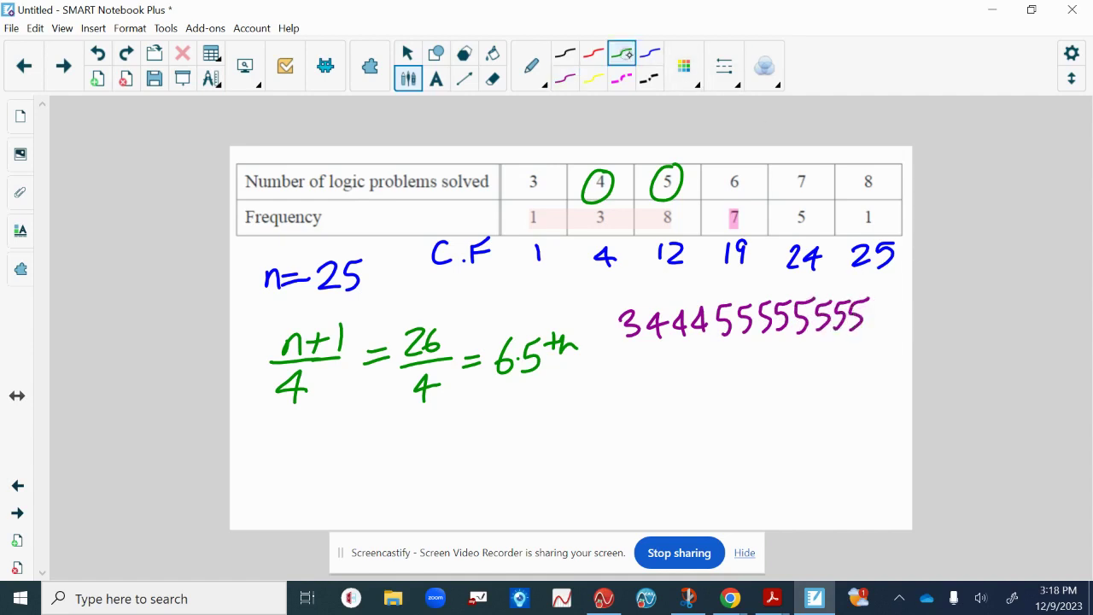
left_click(635, 346)
left_click(660, 345)
left_click(685, 345)
left_click(708, 344)
left_click(726, 343)
left_click_drag(750, 297, 774, 295)
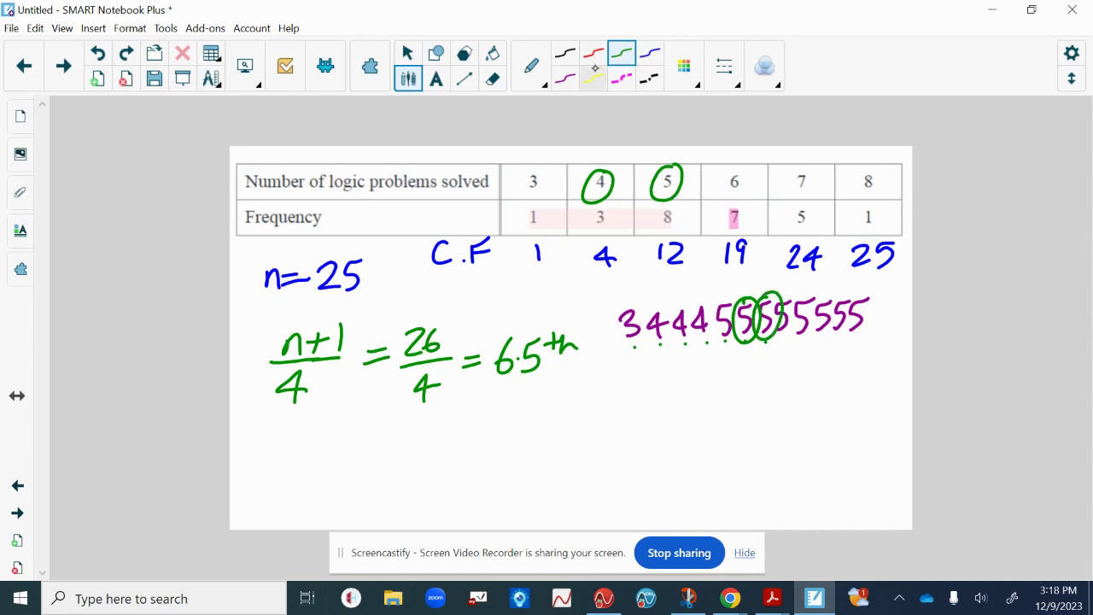
In blue, write Q1 = 5 beneath the data list and underline it
left_click(650, 53)
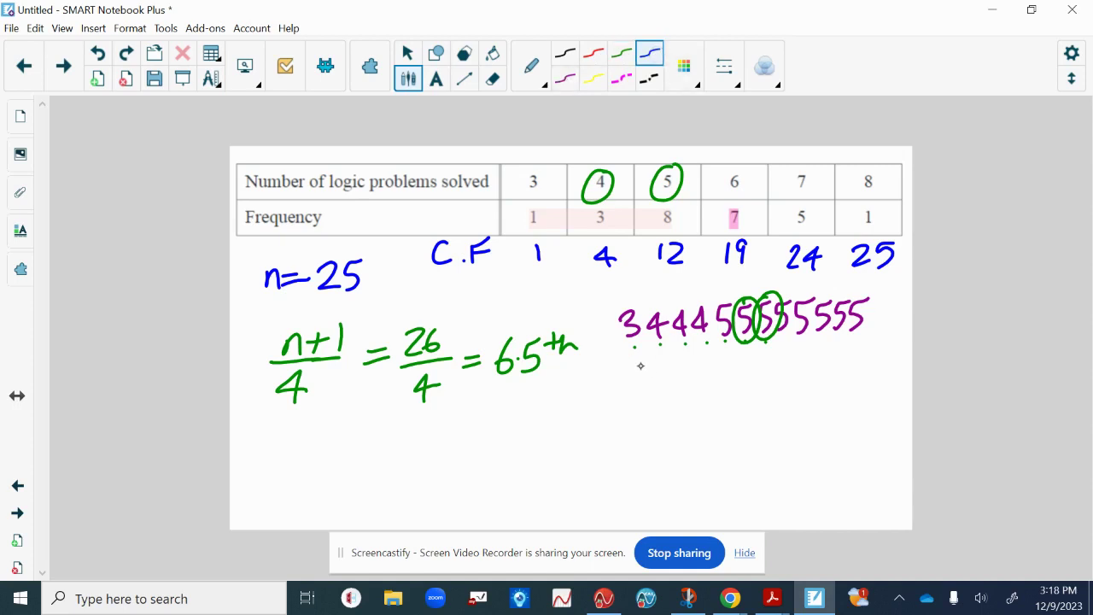
mouse_move(675, 365)
left_mouse_down()
mouse_move(659, 398)
mouse_move(669, 407)
mouse_move(719, 381)
mouse_move(731, 381)
mouse_move(728, 396)
left_mouse_up()
left_click_drag(737, 366, 755, 365)
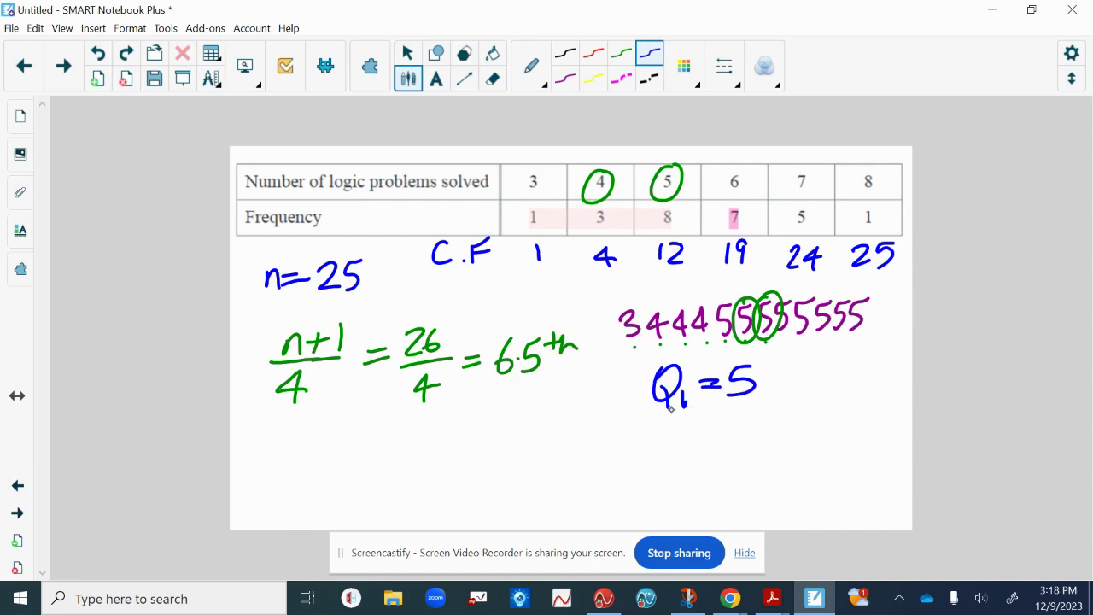
left_click_drag(647, 420, 758, 414)
left_click(622, 53)
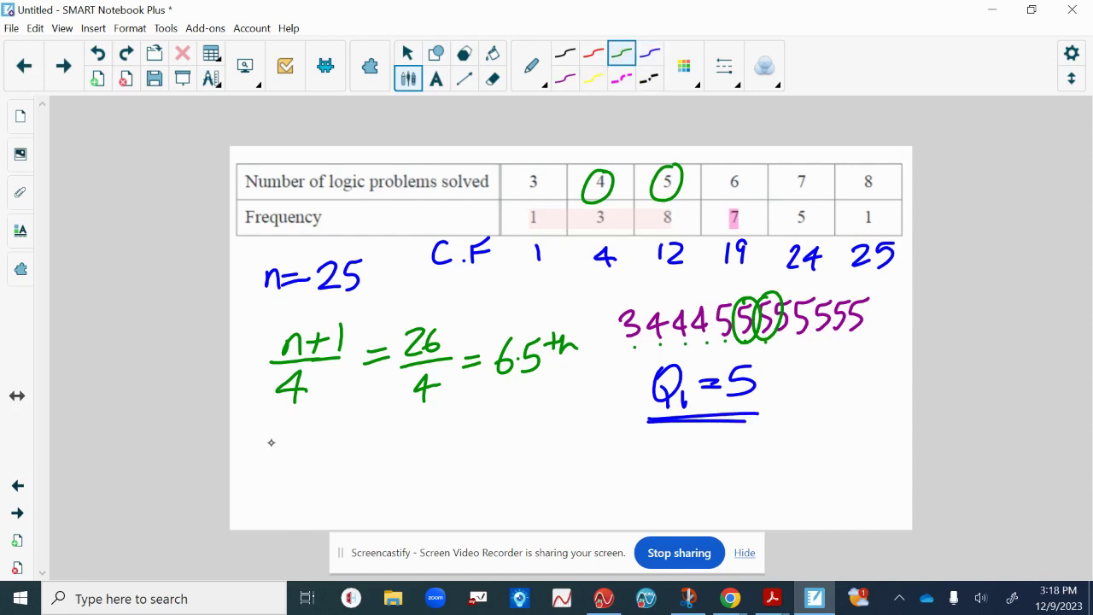
Write (3n+1)/4 in green under the first formula and circle 6.5th in red
mouse_move(254, 444)
left_mouse_down()
mouse_move(254, 471)
mouse_move(299, 445)
left_mouse_up()
left_click_drag(323, 434, 325, 467)
mouse_move(255, 469)
left_mouse_down()
mouse_move(331, 465)
mouse_move(297, 506)
left_mouse_up()
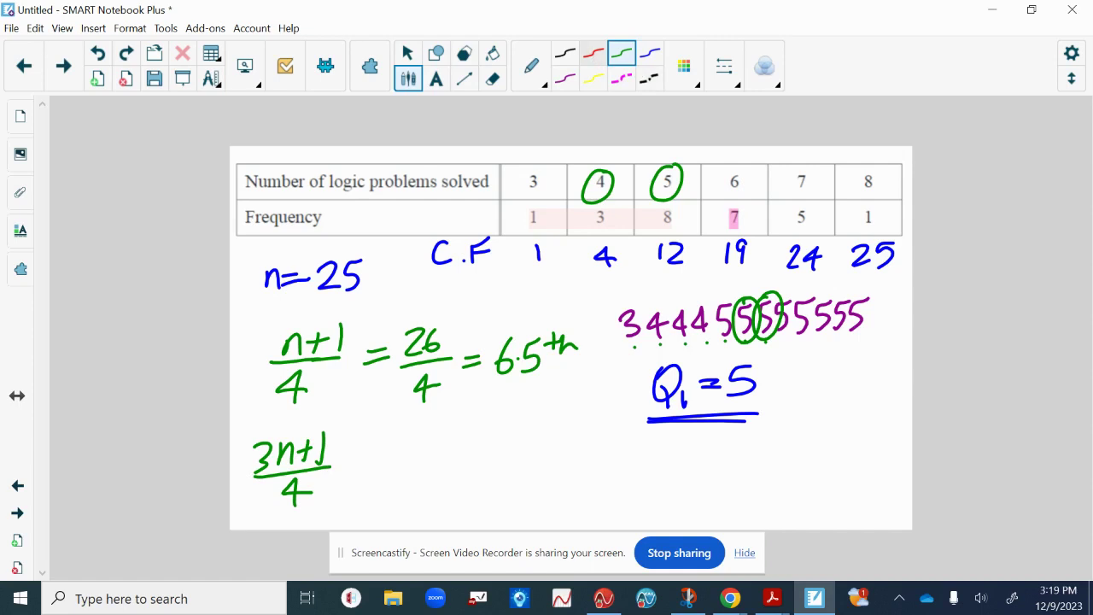
left_click(593, 53)
mouse_move(531, 312)
left_mouse_down()
mouse_move(500, 321)
mouse_move(586, 348)
mouse_move(518, 313)
left_mouse_up()
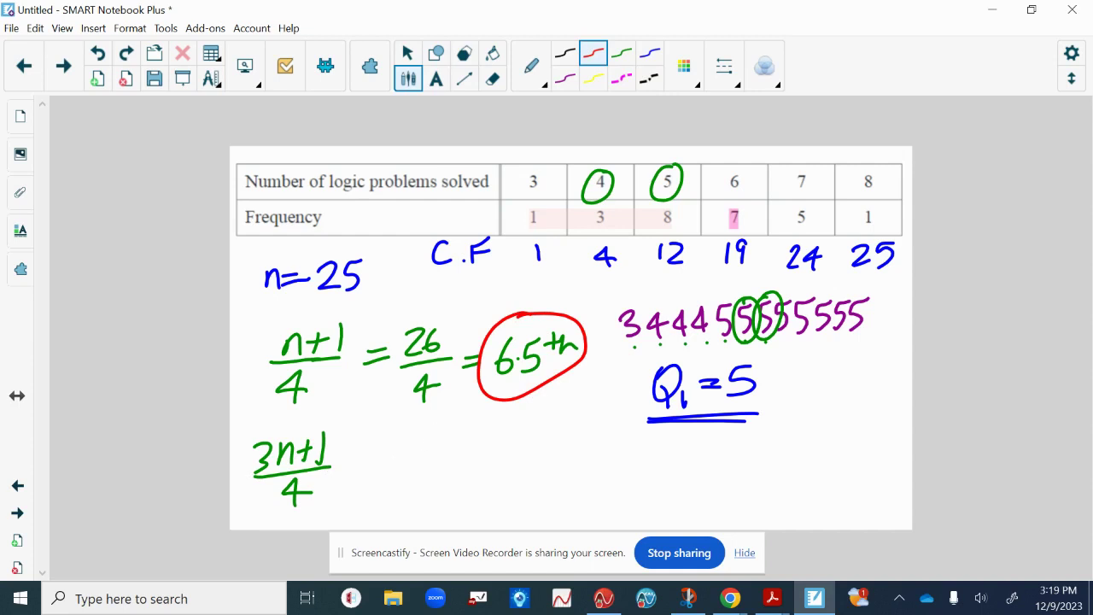
In green, write 19.5th beside (3n+1)/4
left_click(622, 53)
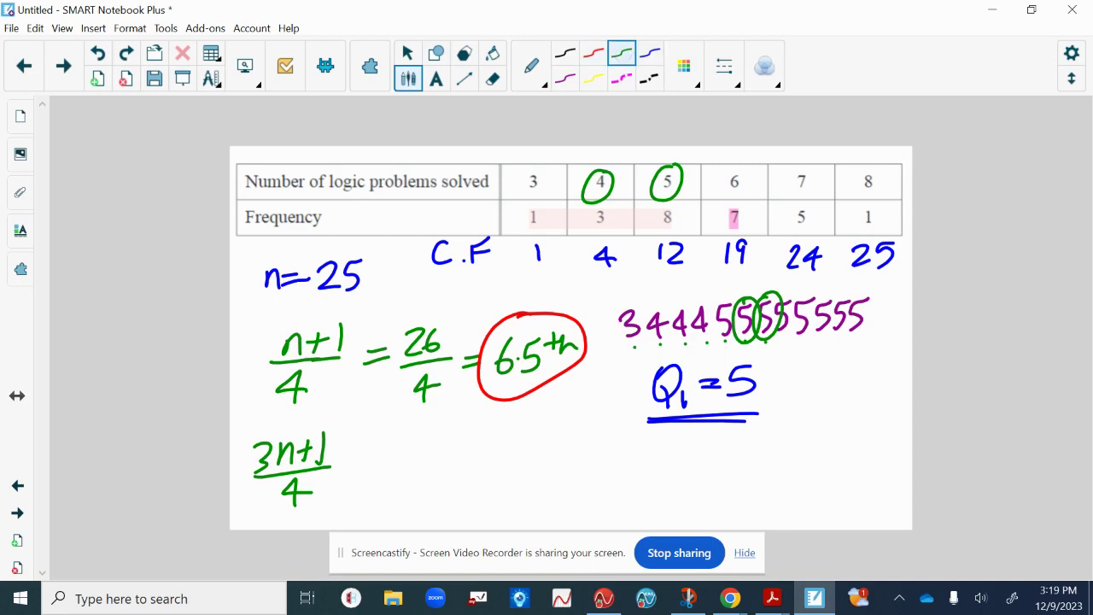
mouse_move(394, 438)
left_mouse_down()
mouse_move(394, 465)
mouse_move(417, 438)
mouse_move(434, 467)
left_mouse_up()
left_click(425, 455)
mouse_move(459, 427)
left_mouse_down()
mouse_move(458, 448)
mouse_move(472, 436)
left_mouse_up()
left_click_drag(467, 426, 476, 453)
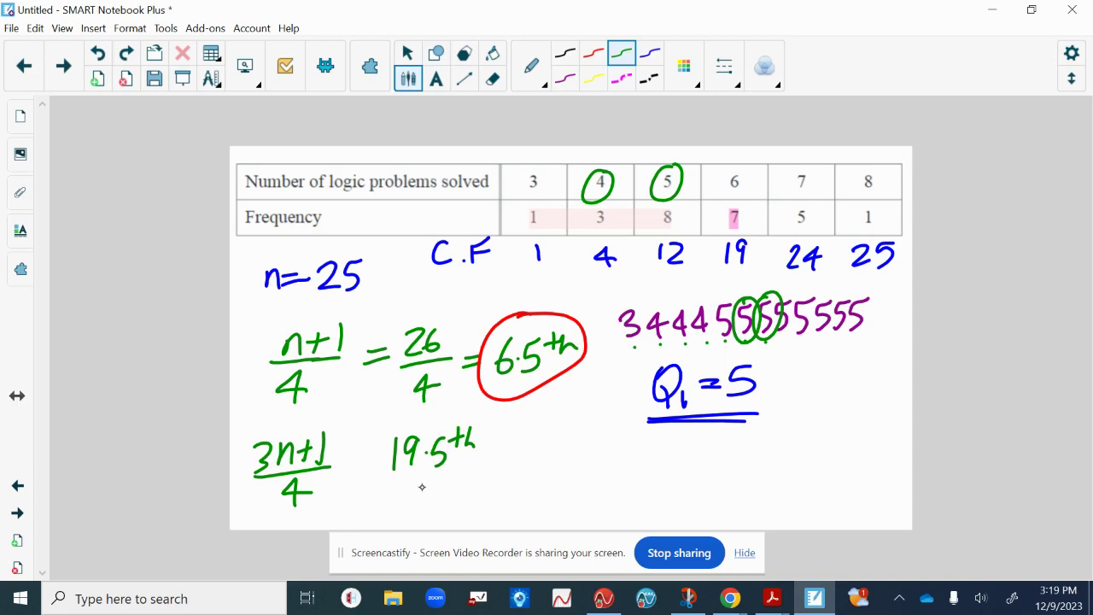
In red, circle 19 in the C.F row and the values 6 and 7 in the table
left_click(594, 54)
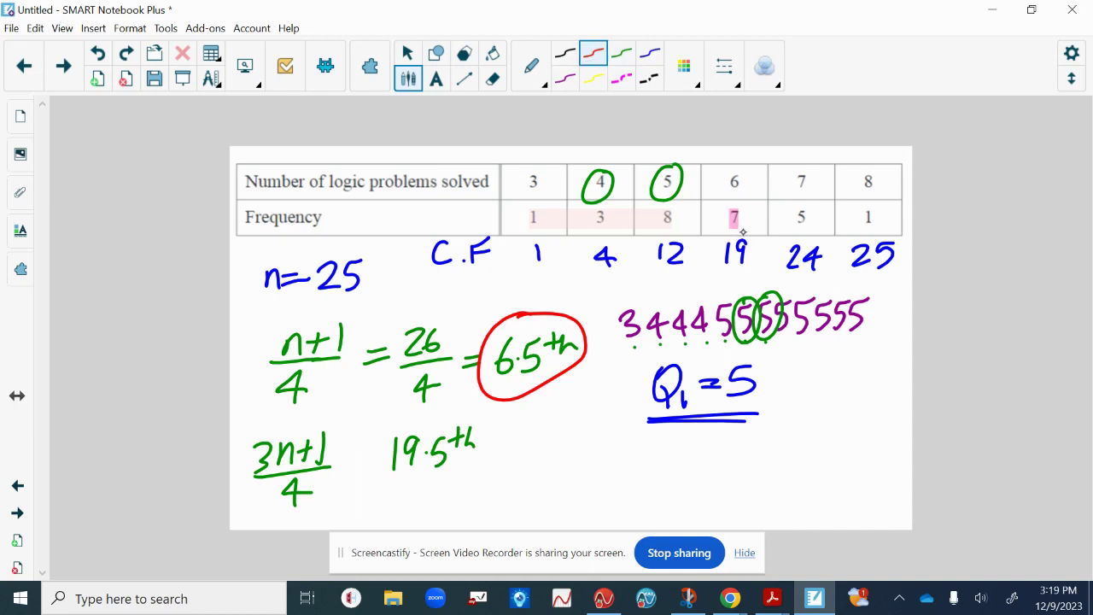
mouse_move(743, 231)
left_mouse_down()
mouse_move(715, 254)
mouse_move(739, 278)
mouse_move(762, 258)
mouse_move(749, 234)
left_mouse_up()
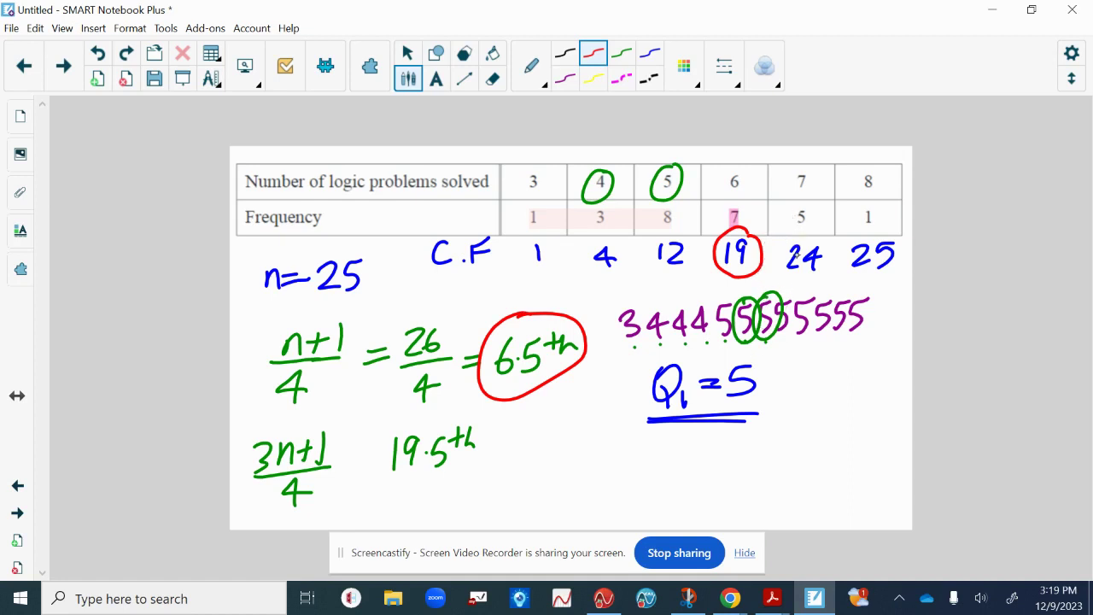
mouse_move(737, 167)
left_mouse_down()
mouse_move(728, 205)
mouse_move(742, 168)
mouse_move(828, 171)
left_mouse_up()
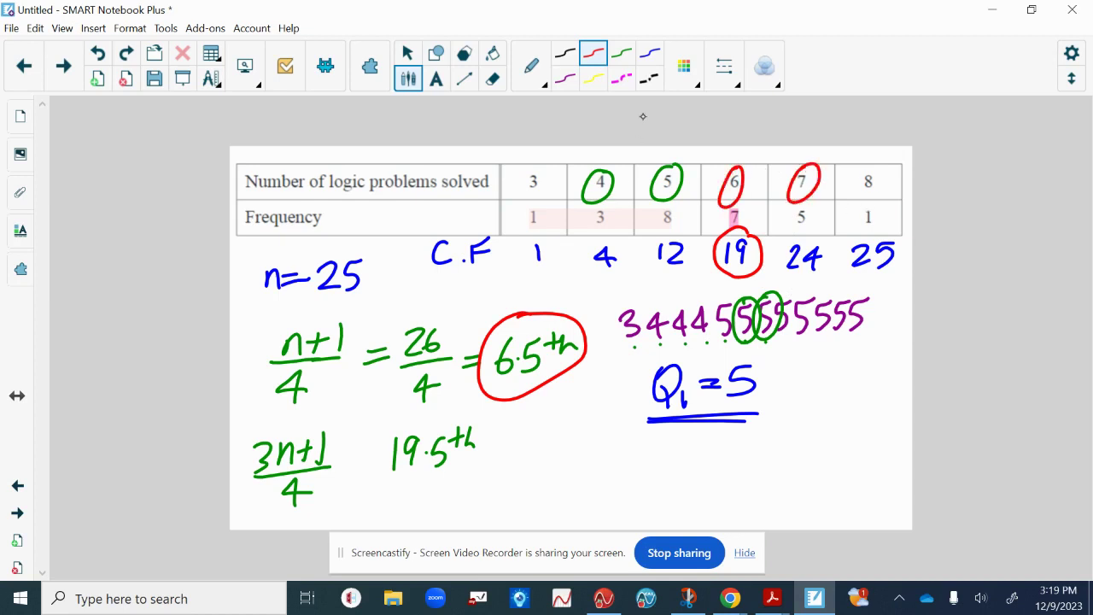
In blue, write the fraction (6+7)/2 = to the right of 19.5th
left_click(649, 53)
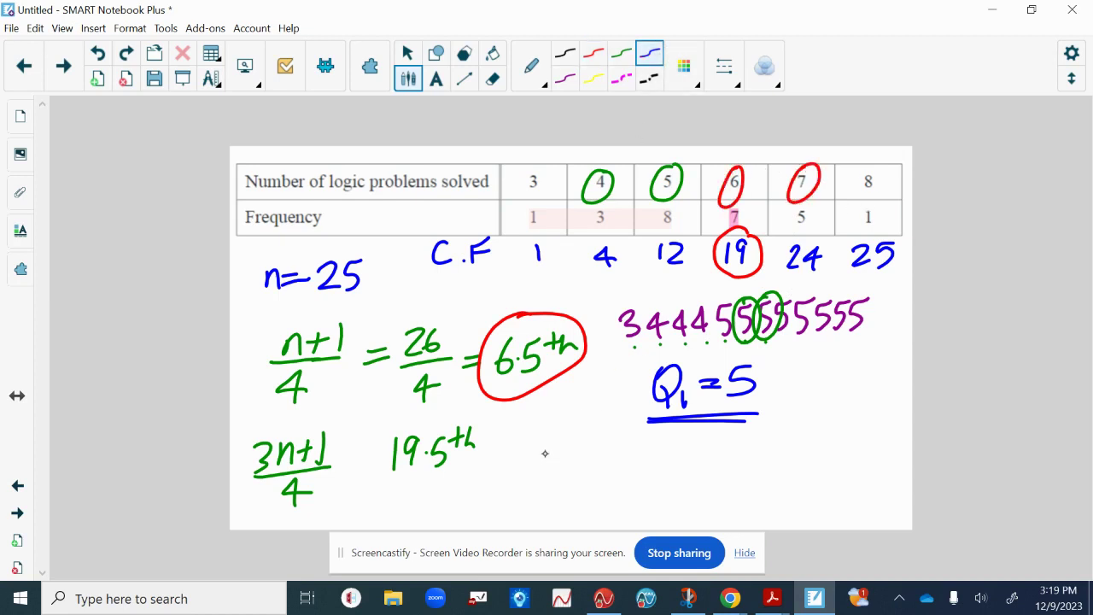
mouse_move(552, 438)
left_mouse_down()
mouse_move(540, 468)
mouse_move(545, 458)
mouse_move(573, 468)
left_mouse_up()
left_click_drag(564, 459, 603, 467)
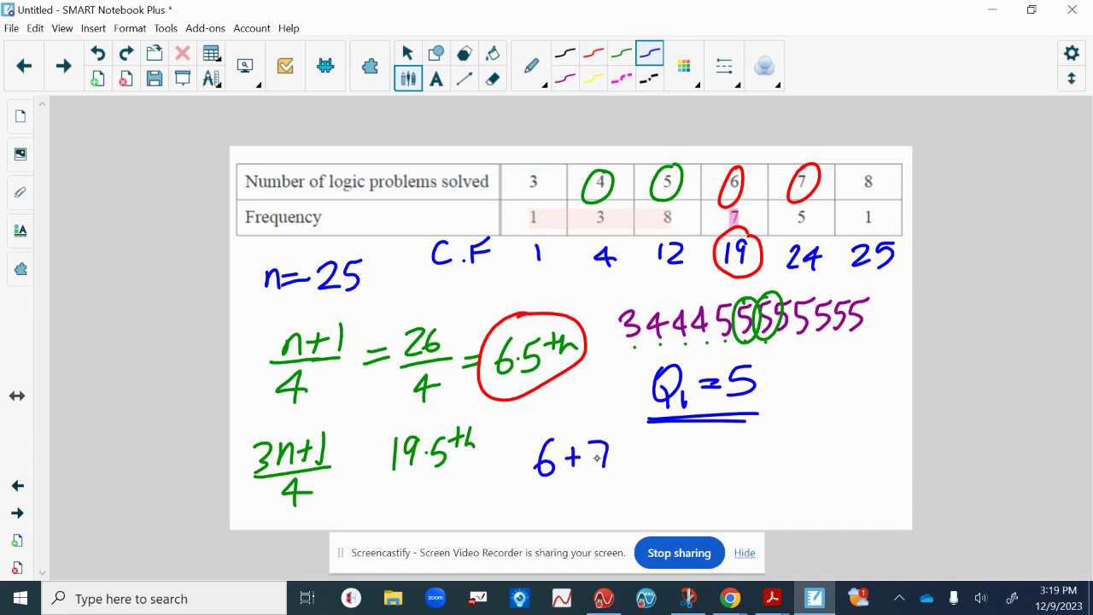
left_click_drag(533, 472, 624, 466)
mouse_move(565, 477)
left_mouse_down()
mouse_move(574, 501)
mouse_move(600, 499)
left_mouse_up()
left_click_drag(641, 461, 662, 460)
left_click_drag(640, 472, 663, 470)
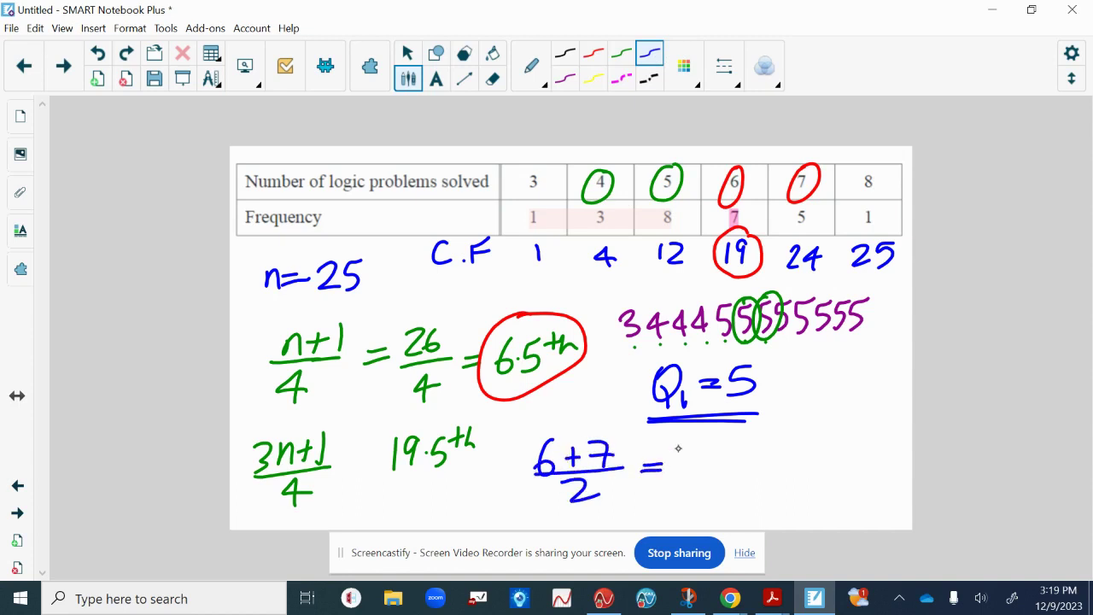
Add Q3 = 6.5 after the fraction and underline it
left_click_drag(719, 441, 736, 483)
left_click_drag(735, 465, 738, 487)
left_click_drag(762, 456, 791, 453)
mouse_move(767, 465)
left_mouse_down()
mouse_move(808, 456)
mouse_move(831, 468)
left_mouse_up()
left_click_drag(690, 499, 860, 487)
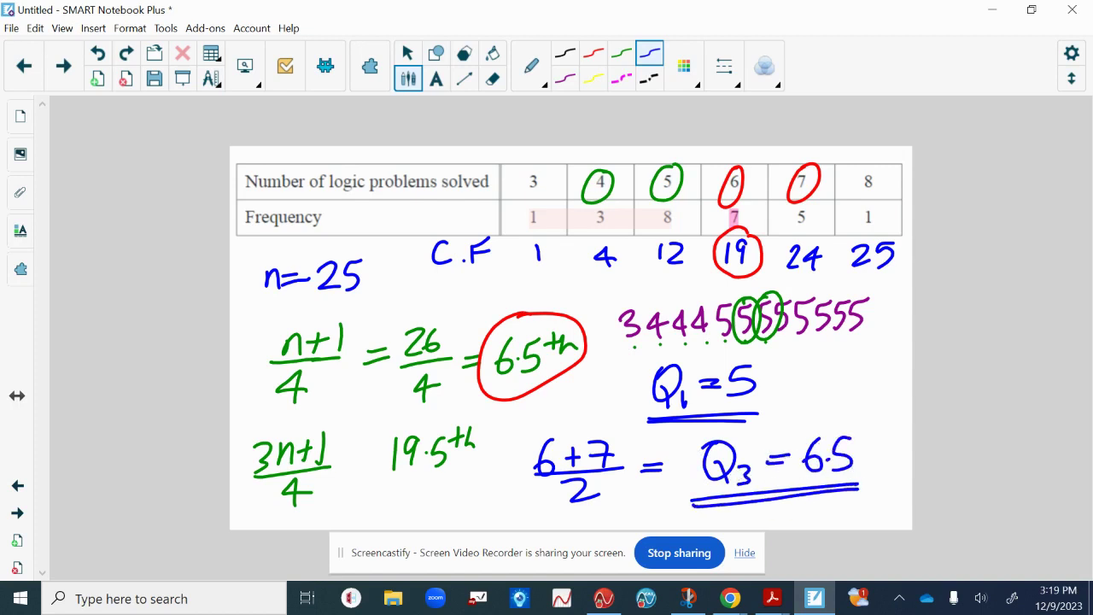